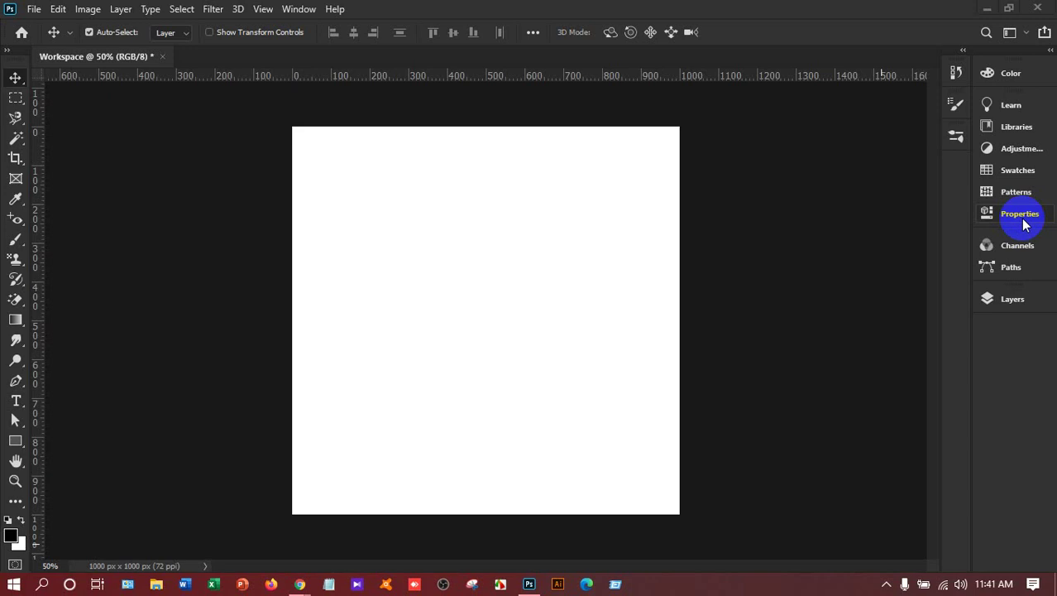
Draw a black 230 px circle near the canvas centre with the Ellipse Tool
left_click(460, 210)
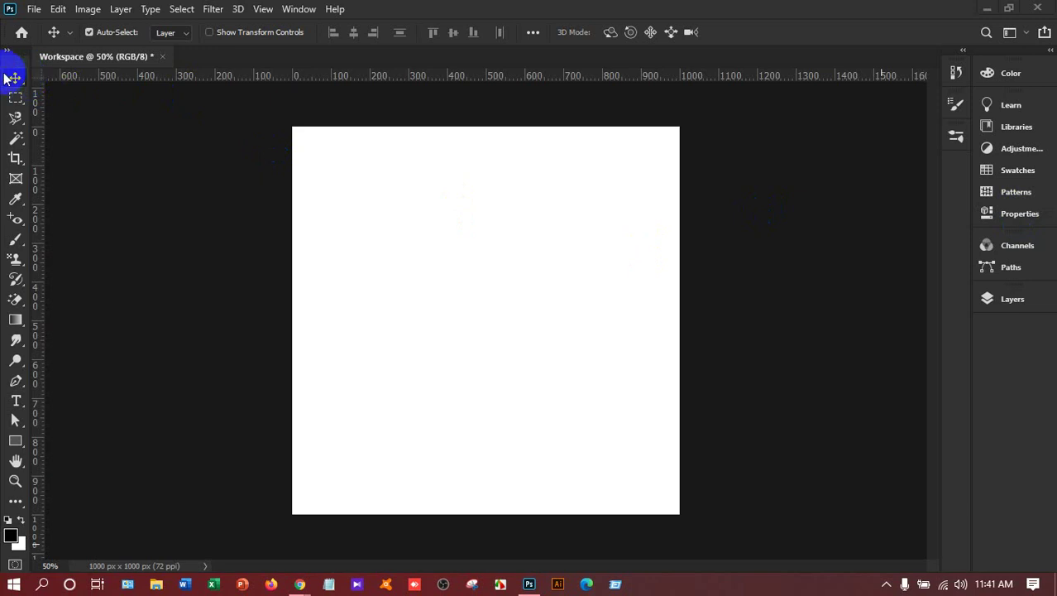
left_click(595, 299)
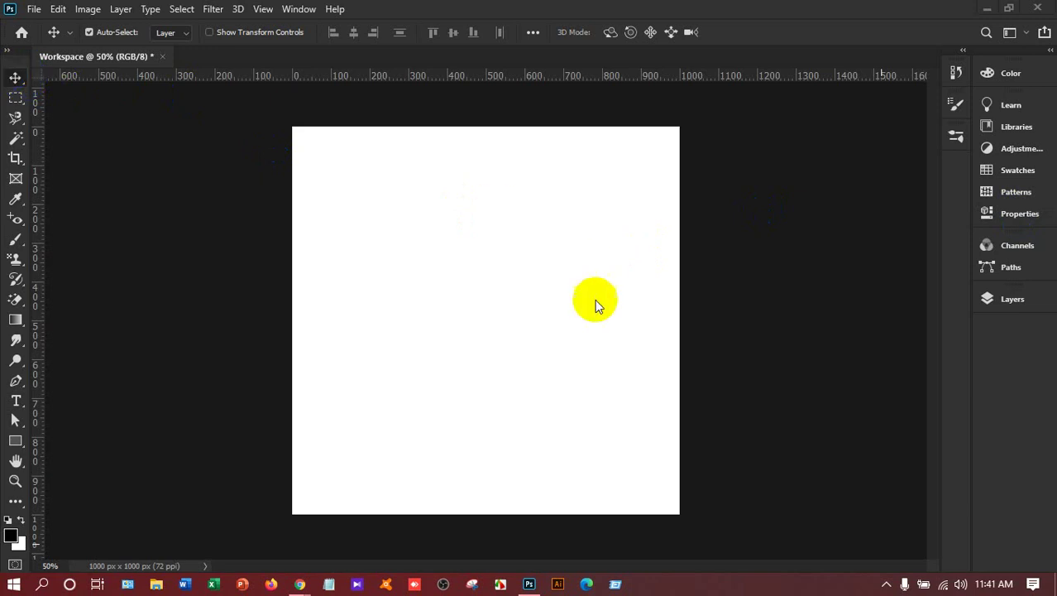
right_click(19, 80)
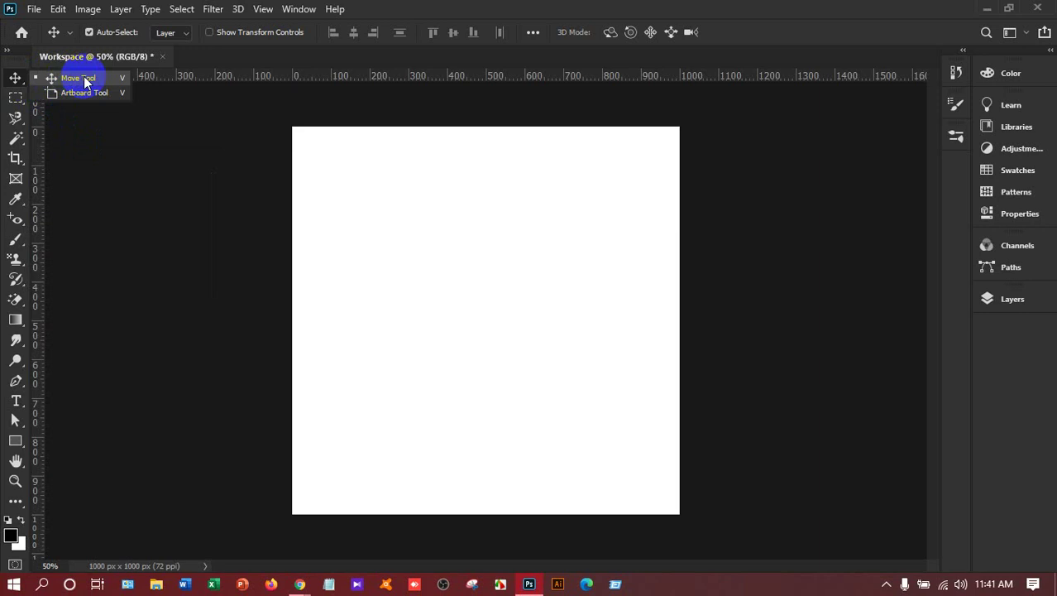
left_click(20, 441)
right_click(22, 443)
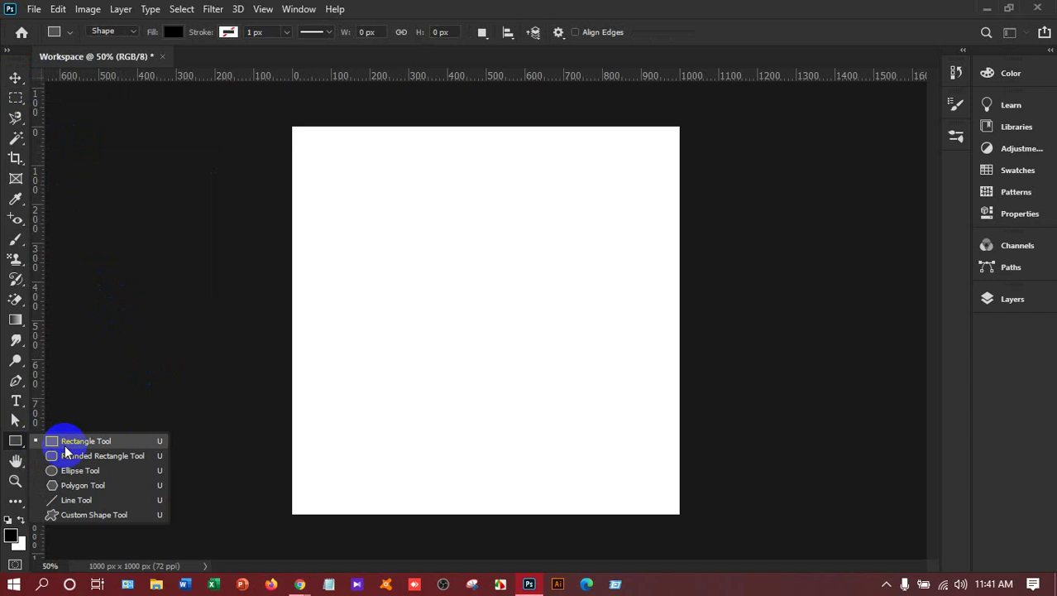
left_click(69, 470)
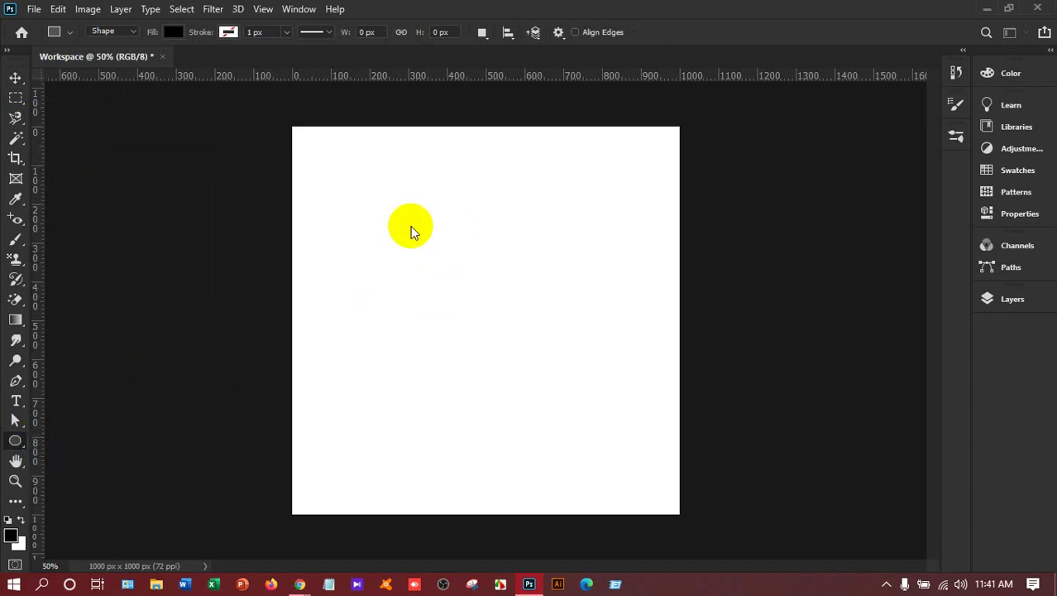
left_click_drag(409, 226, 516, 316)
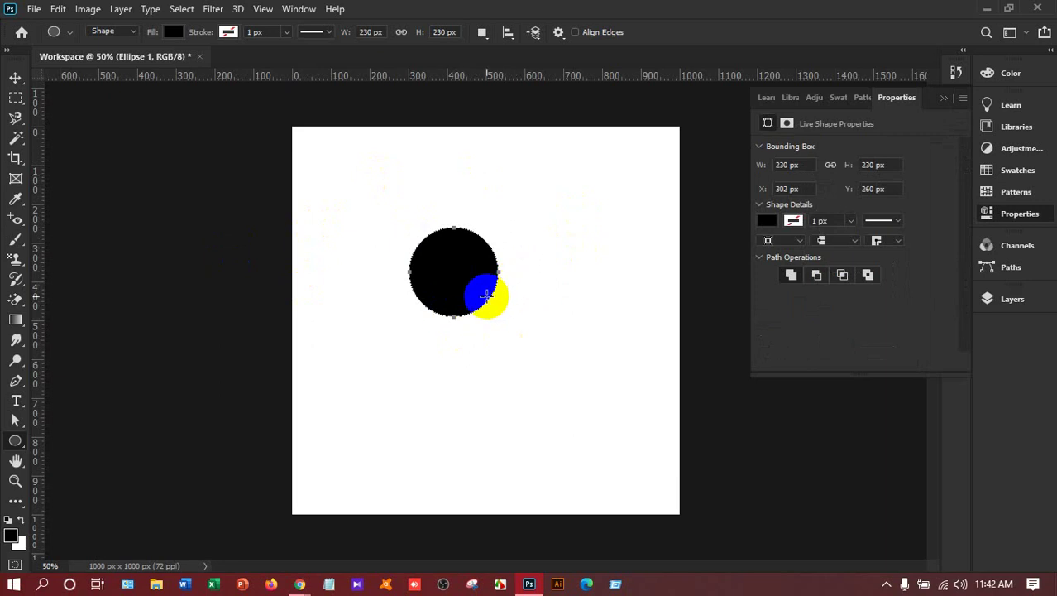
key("v")
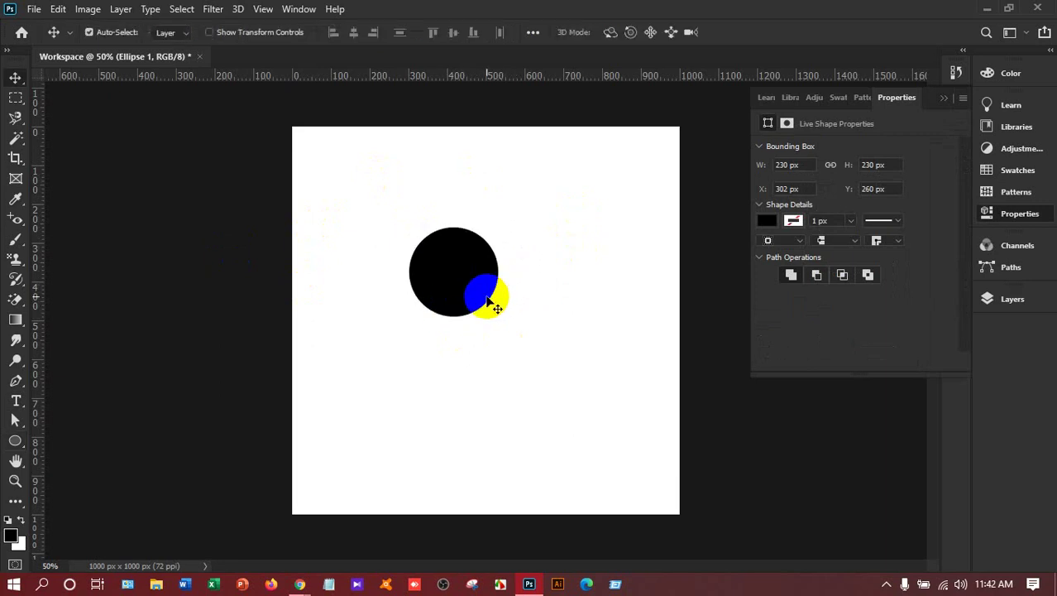
Move the circle to the top-right corner and draw a black 174 px square at bottom-left
left_click_drag(466, 286, 625, 196)
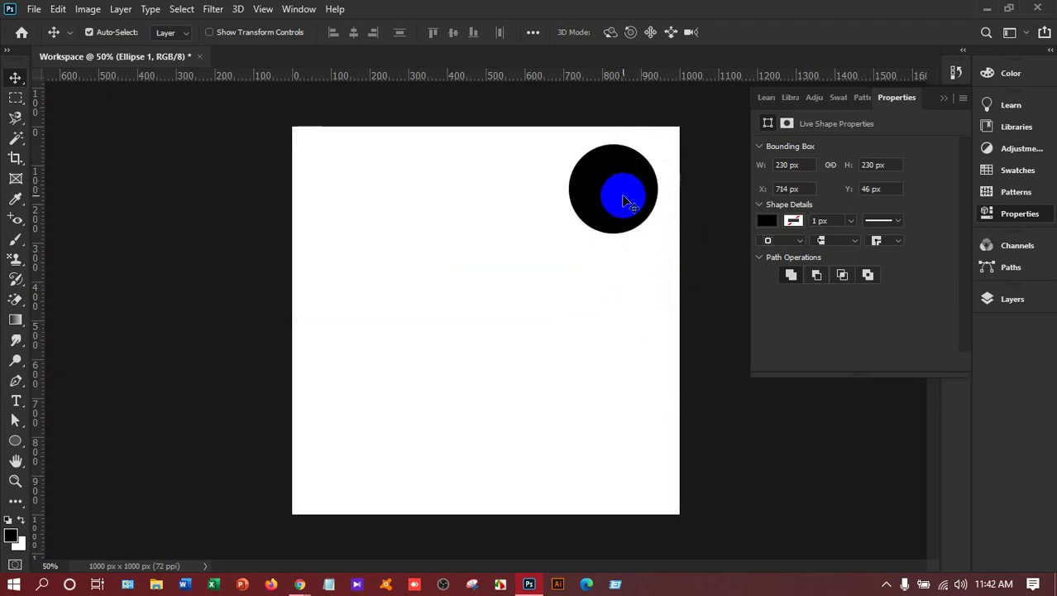
left_click(16, 441)
left_click(93, 440)
left_click_drag(411, 334, 349, 479)
left_click(15, 77)
left_click(453, 391)
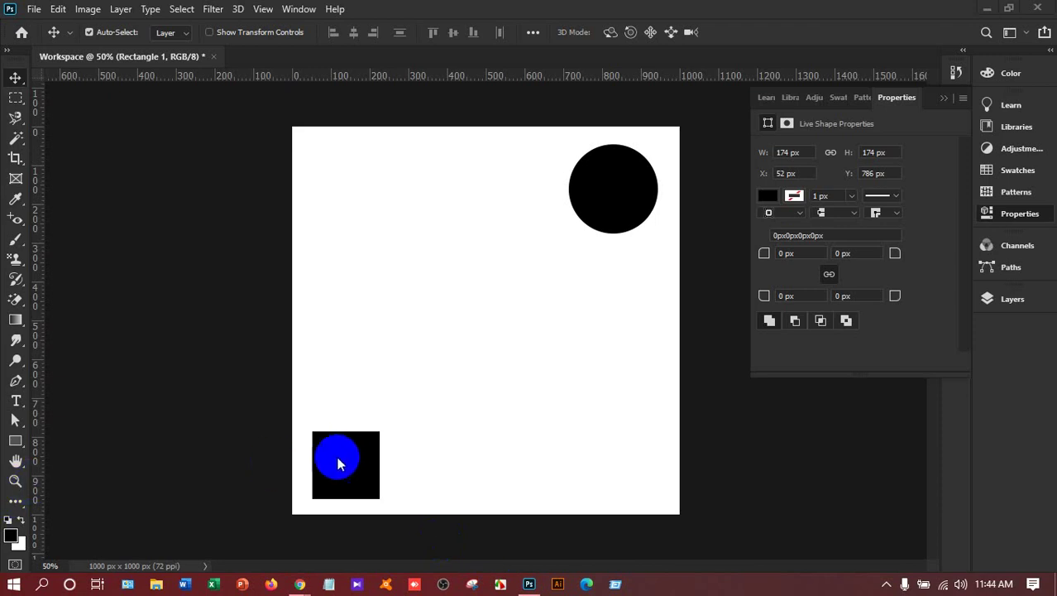
left_click(307, 468)
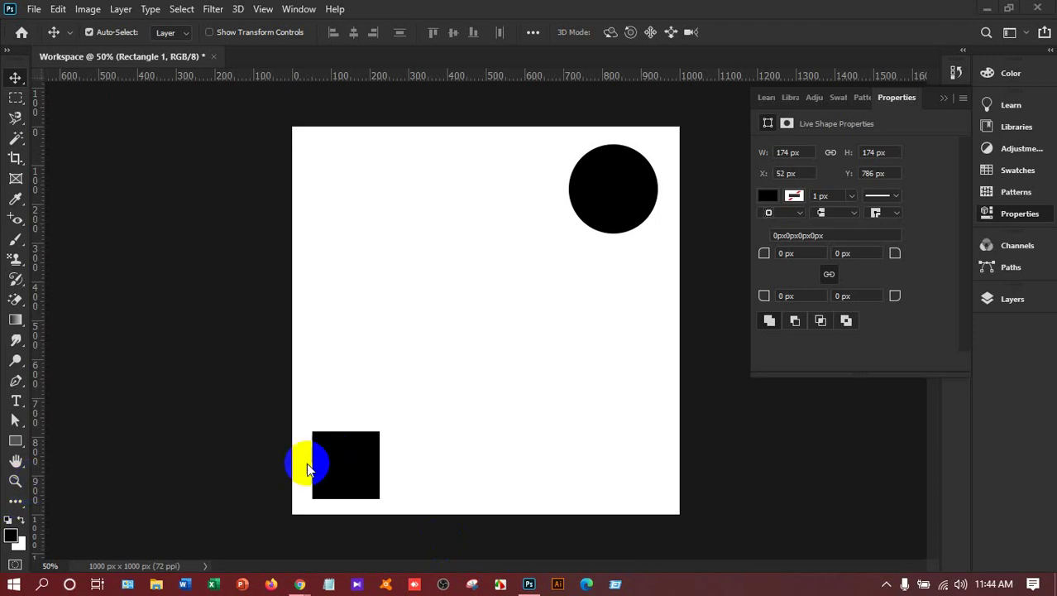
Add a name text layer mid-canvas and set its size to 72 pt
left_click(18, 402)
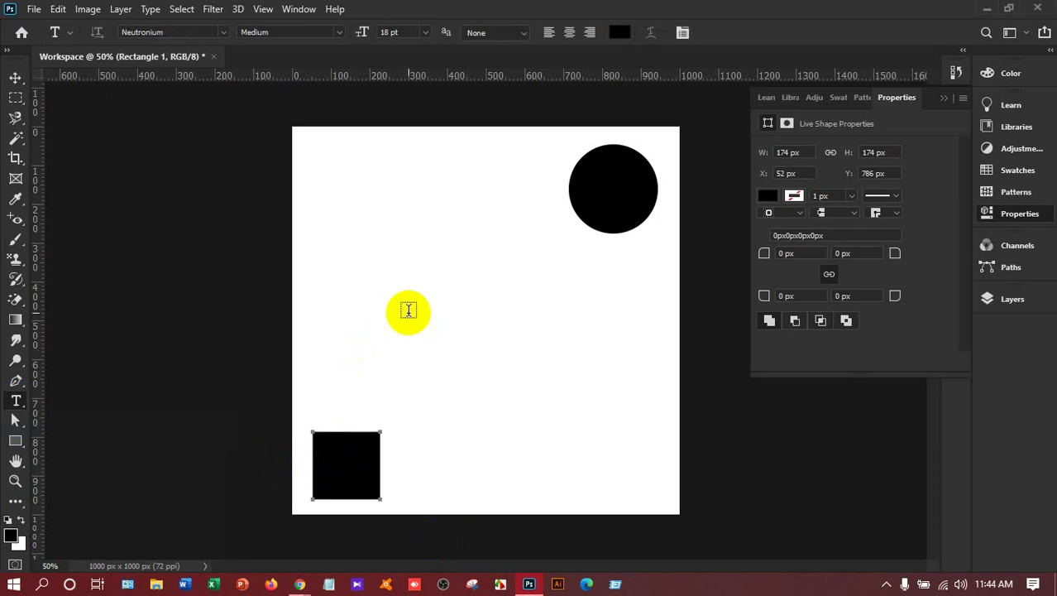
left_click(408, 311)
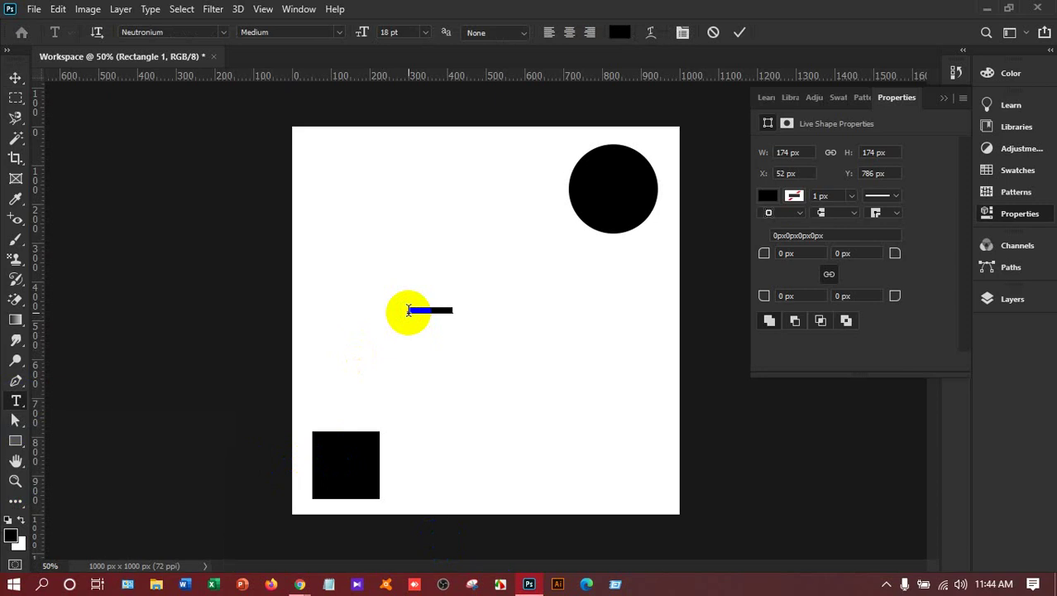
key("BackSpace")
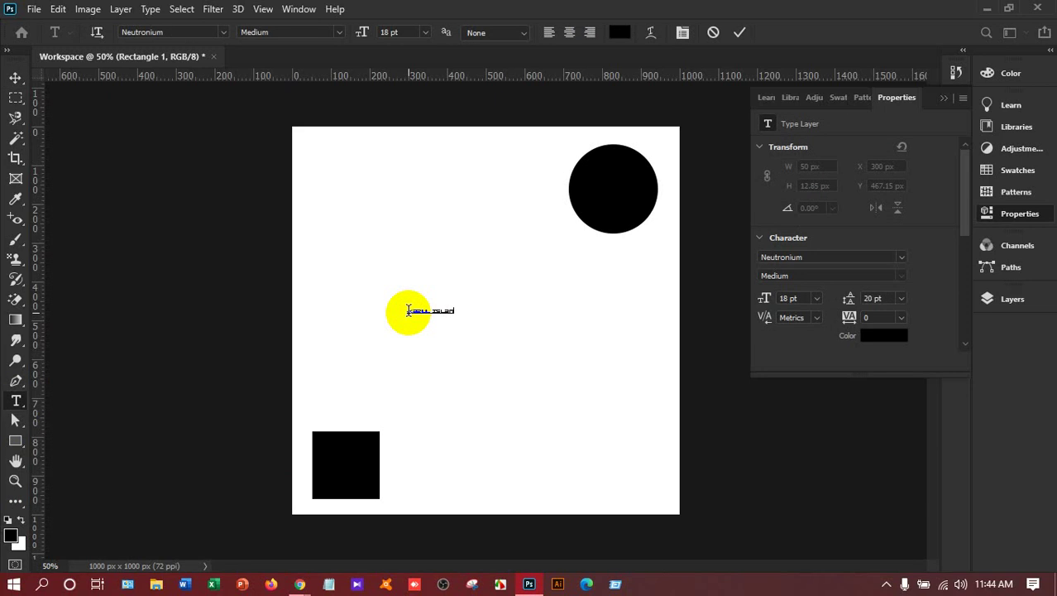
left_click(405, 312)
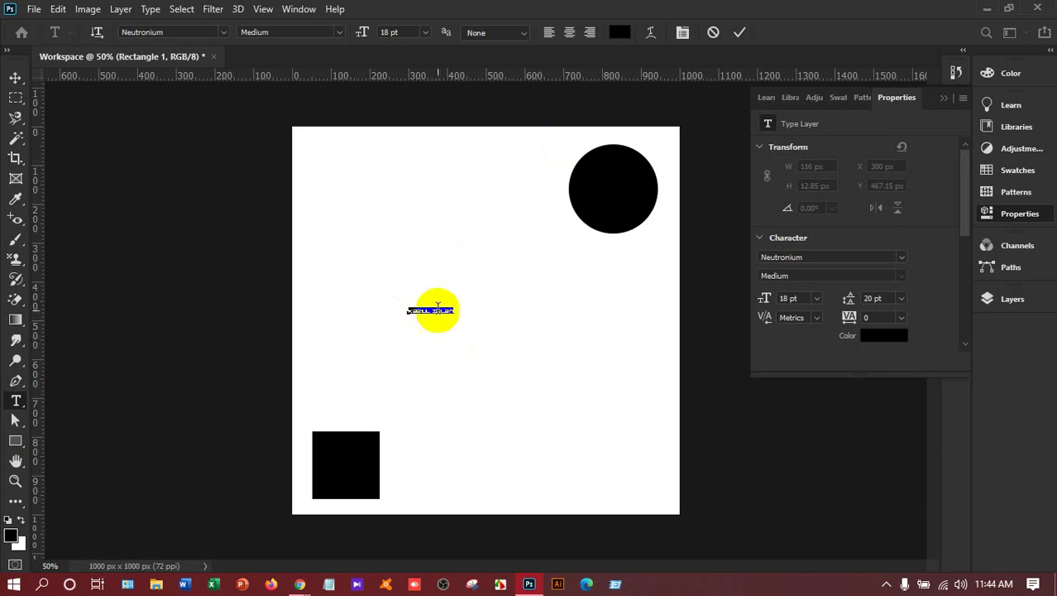
left_click(424, 32)
left_click(405, 230)
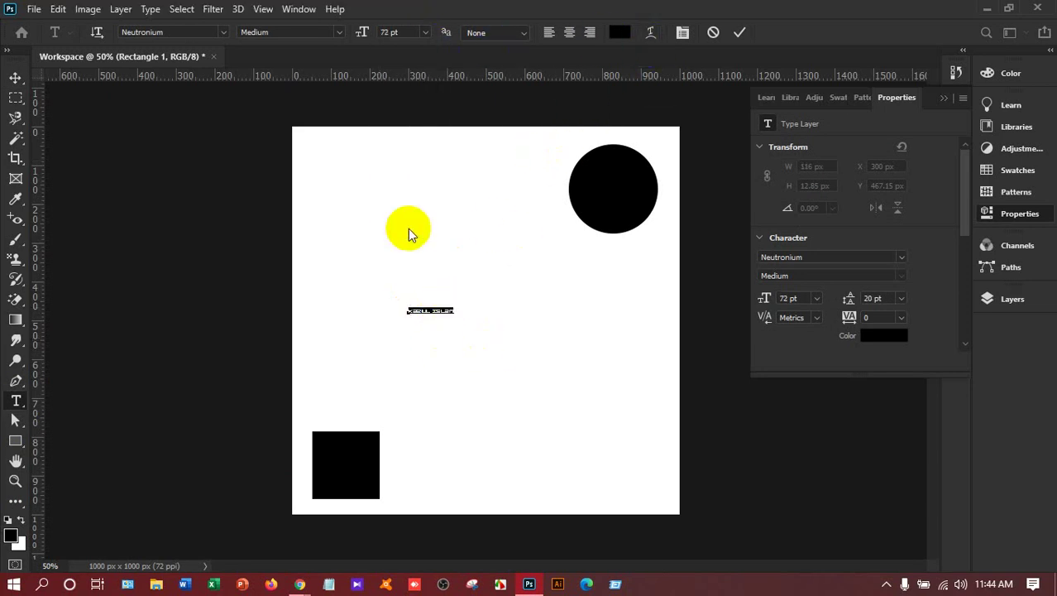
left_click(485, 305)
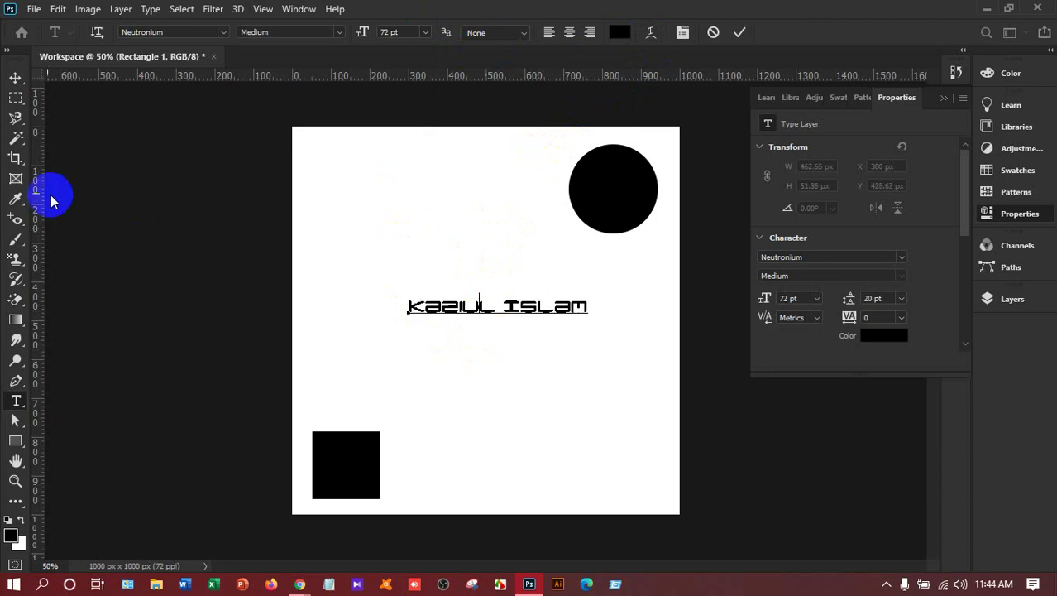
left_click(572, 309)
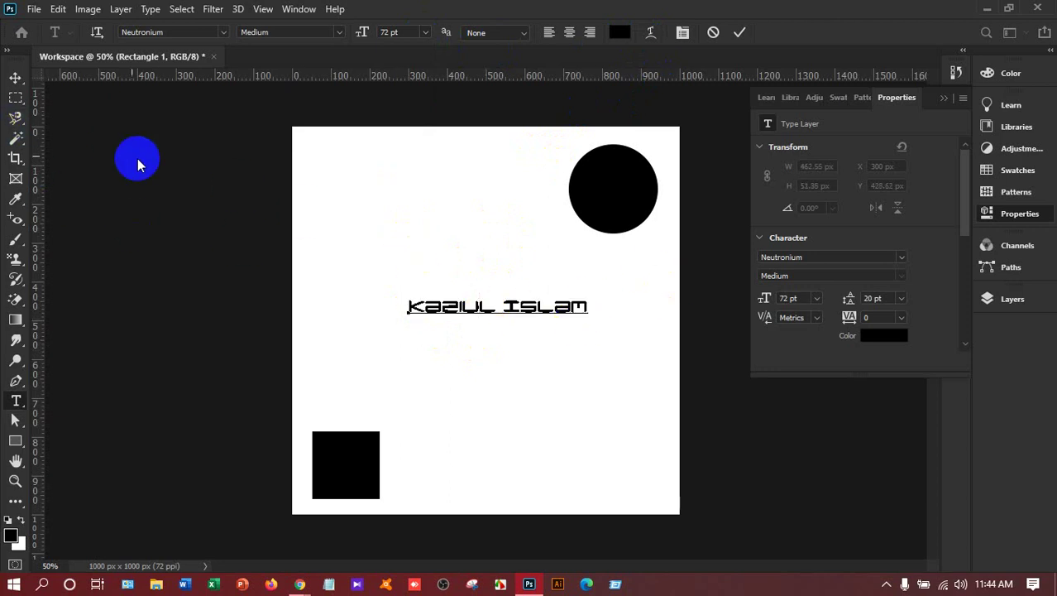
left_click(14, 78)
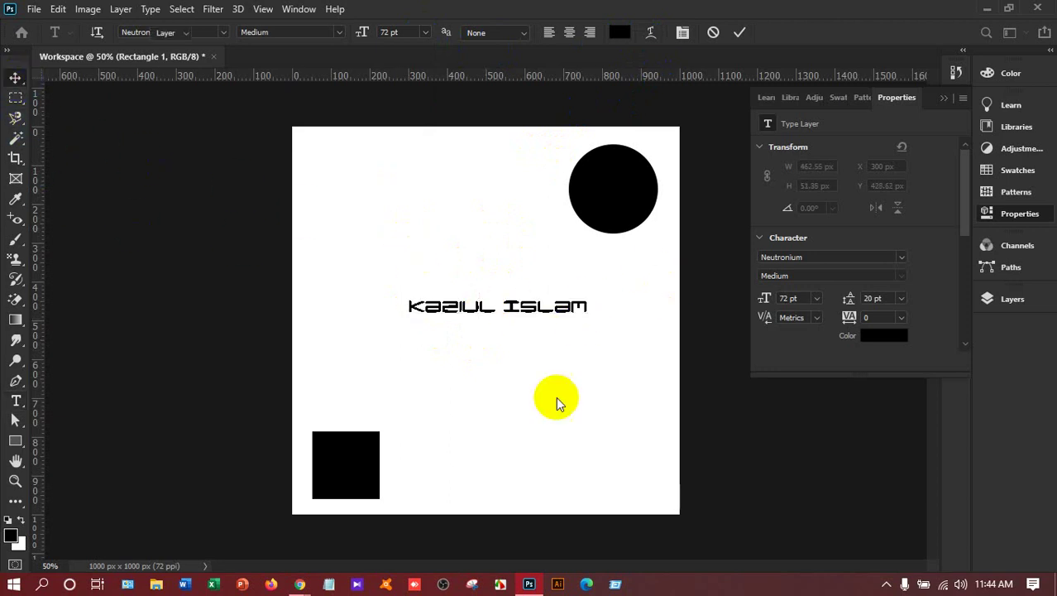
Move the name text to the upper-left of the canvas, around X 69, Y 162.62
left_click(461, 310)
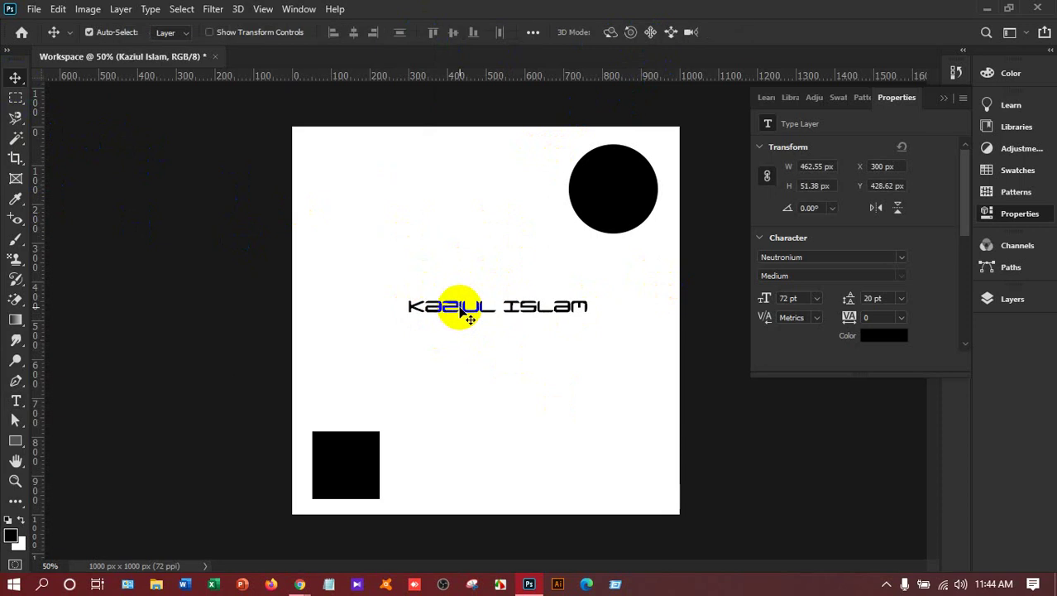
left_click_drag(465, 310, 369, 207)
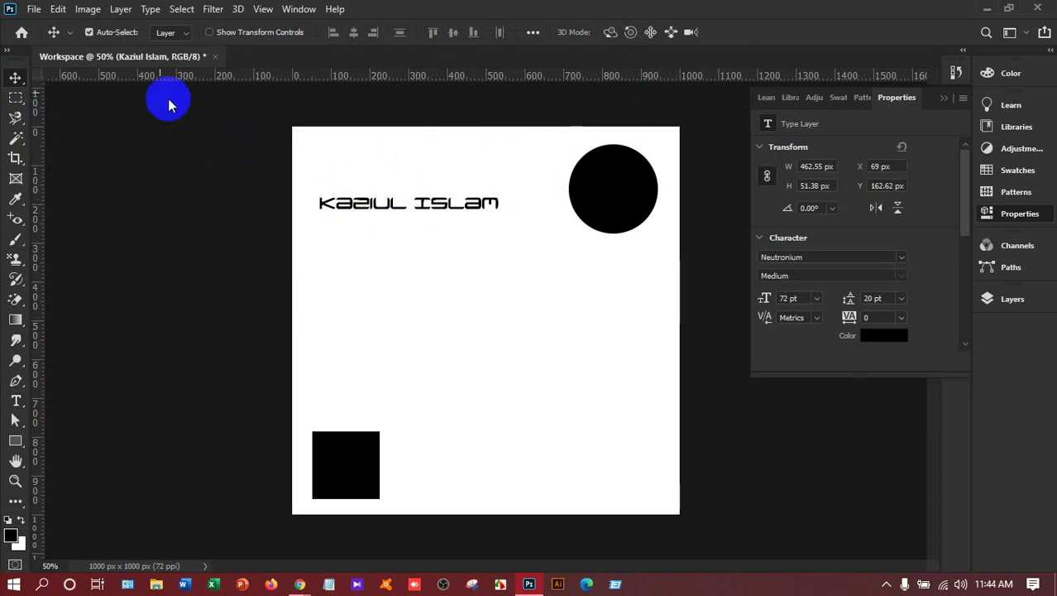
left_click(404, 175)
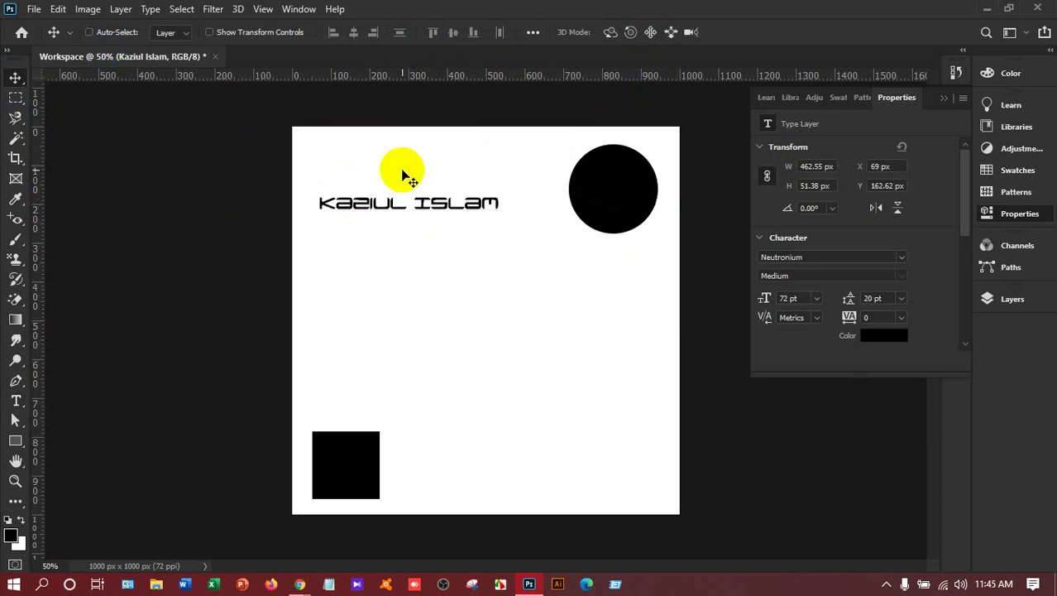
Create a 1000 × 1000 px document named 'Workspace 02'
key("ctrl+n")
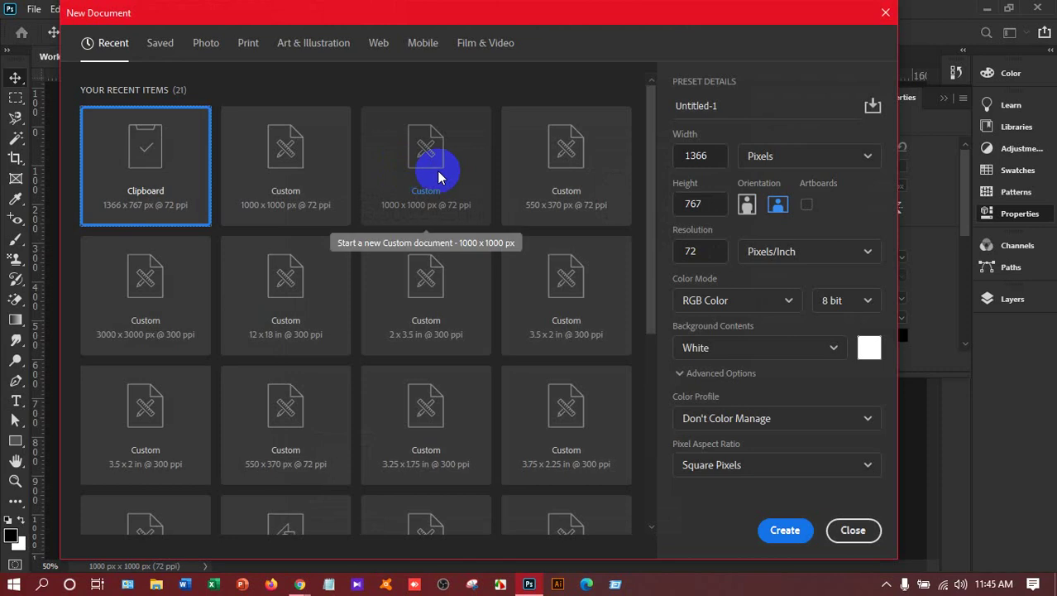
left_click_drag(728, 105, 613, 104)
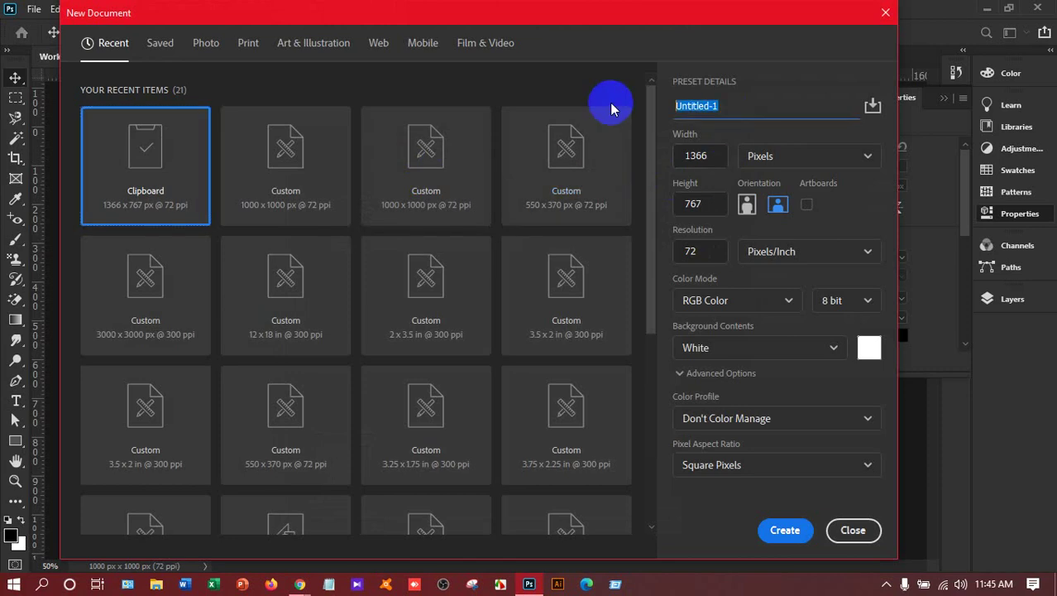
type("Workspace 02")
left_click_drag(730, 163, 684, 158)
type("1000")
left_click_drag(720, 205, 621, 209)
type("1")
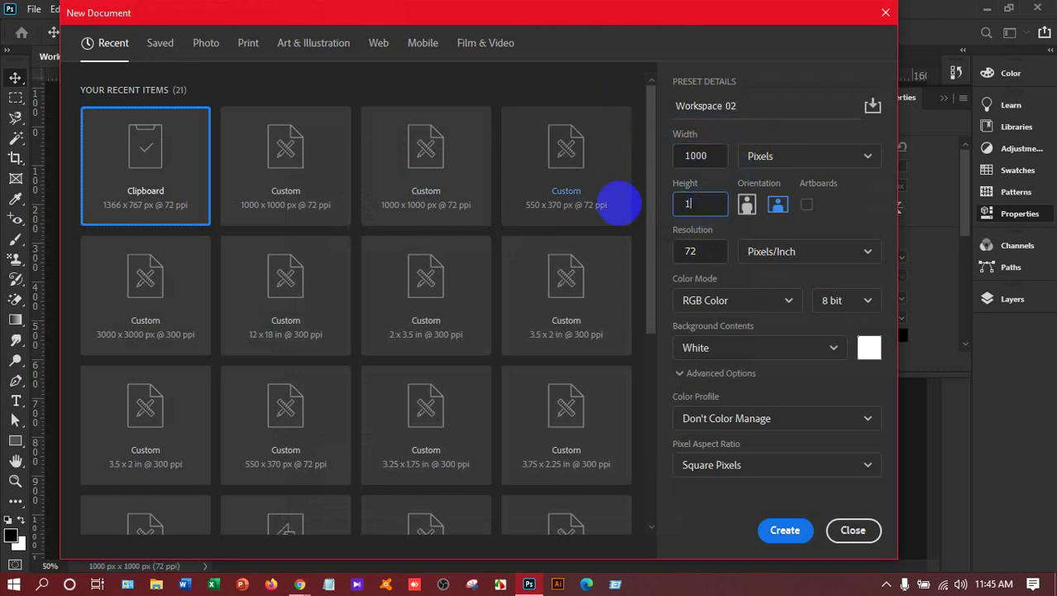
type("000")
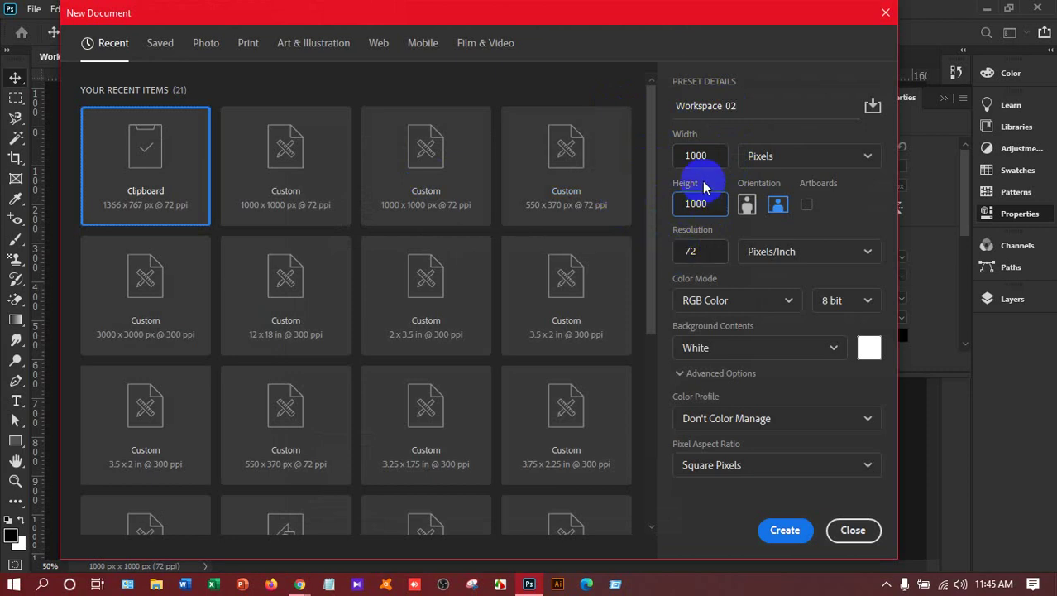
left_click(782, 530)
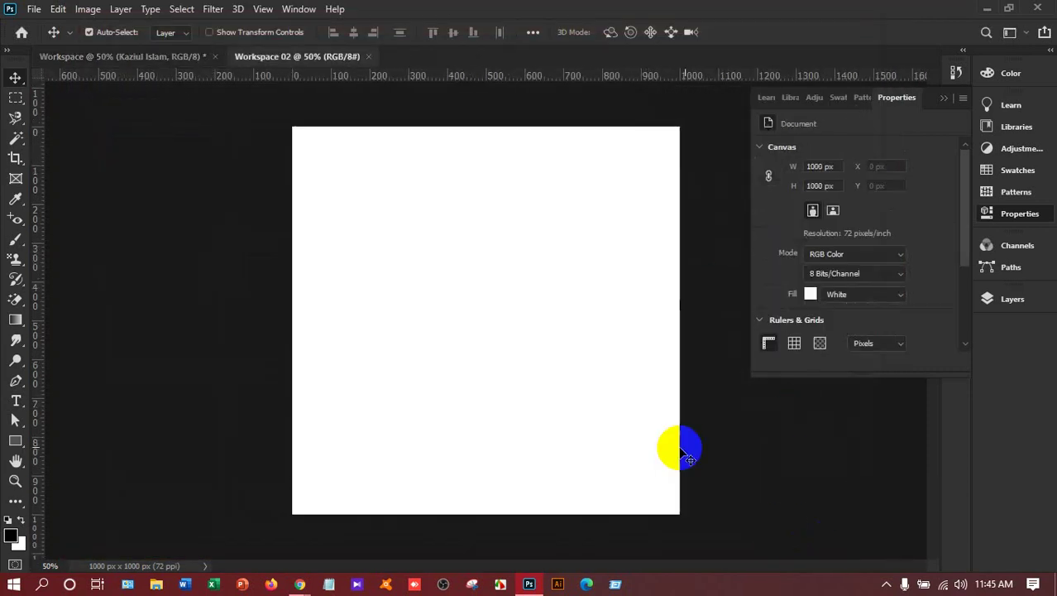
Compare both documents, then drop a copy of the black circle onto Workspace 02
left_click(156, 61)
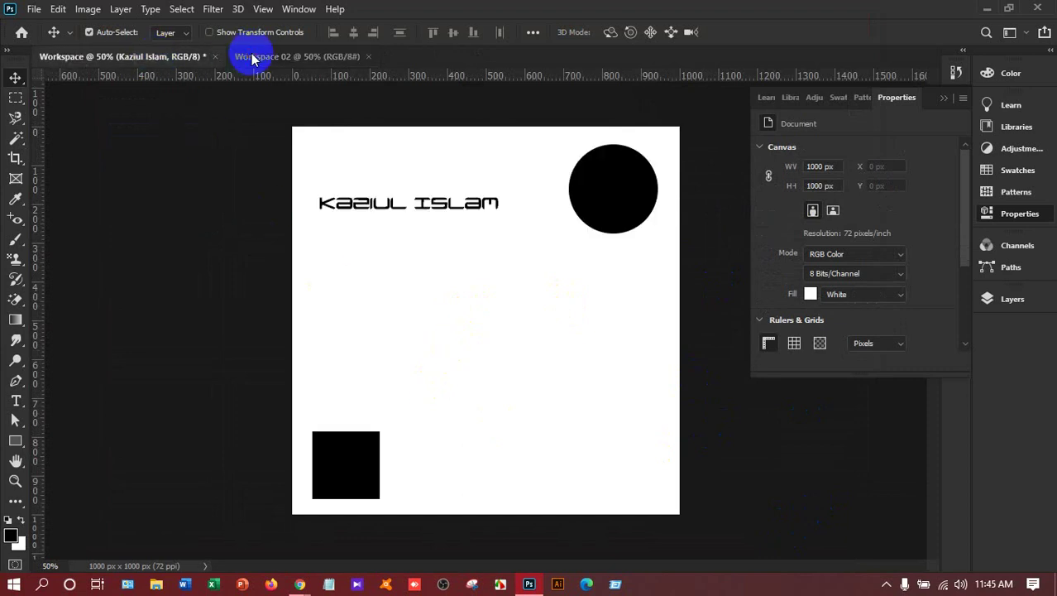
left_click(252, 58)
left_click(175, 51)
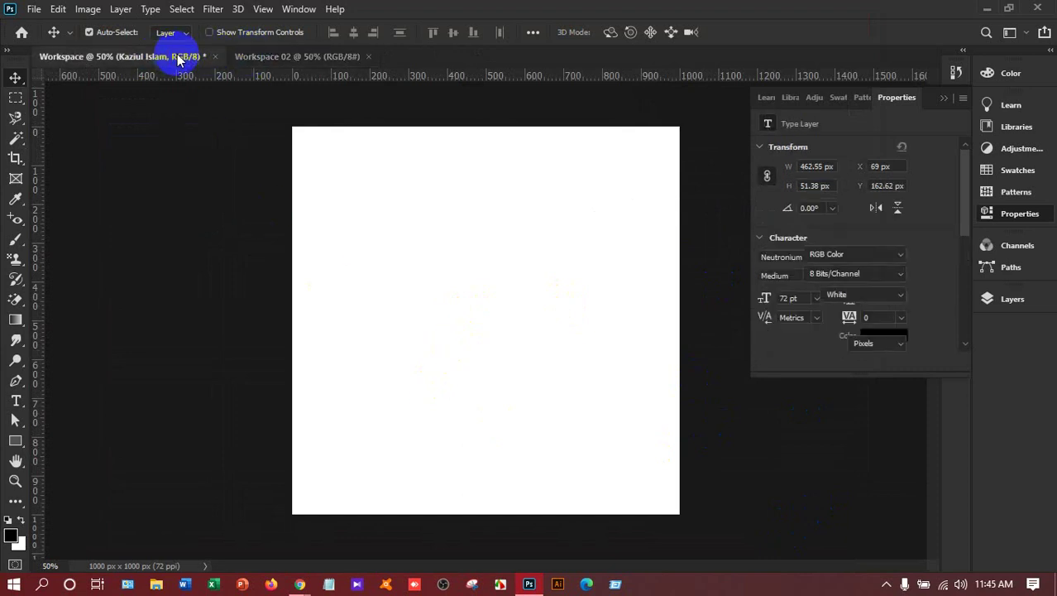
left_click(322, 58)
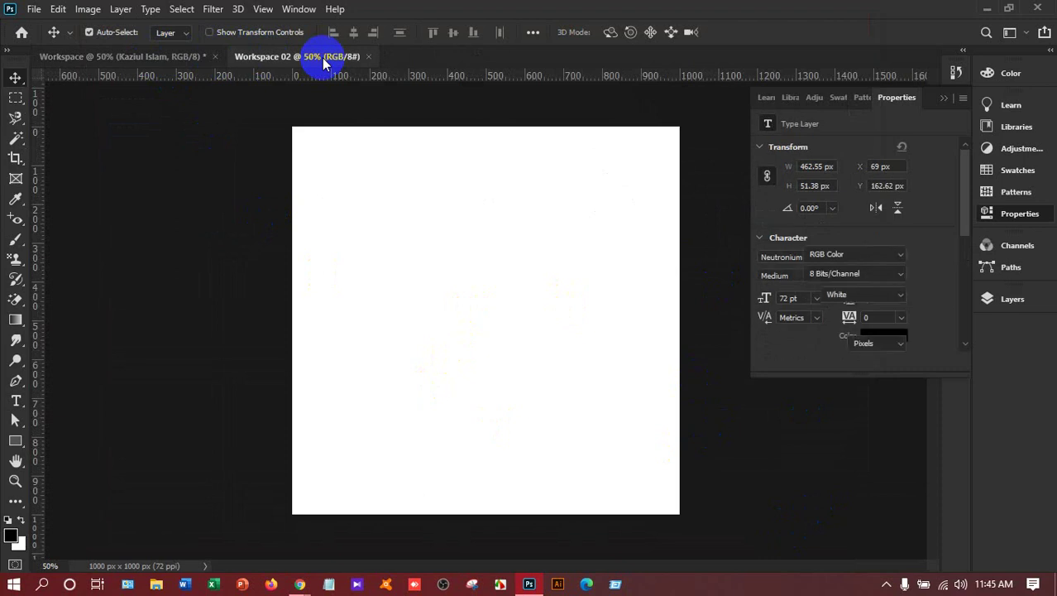
left_click(147, 65)
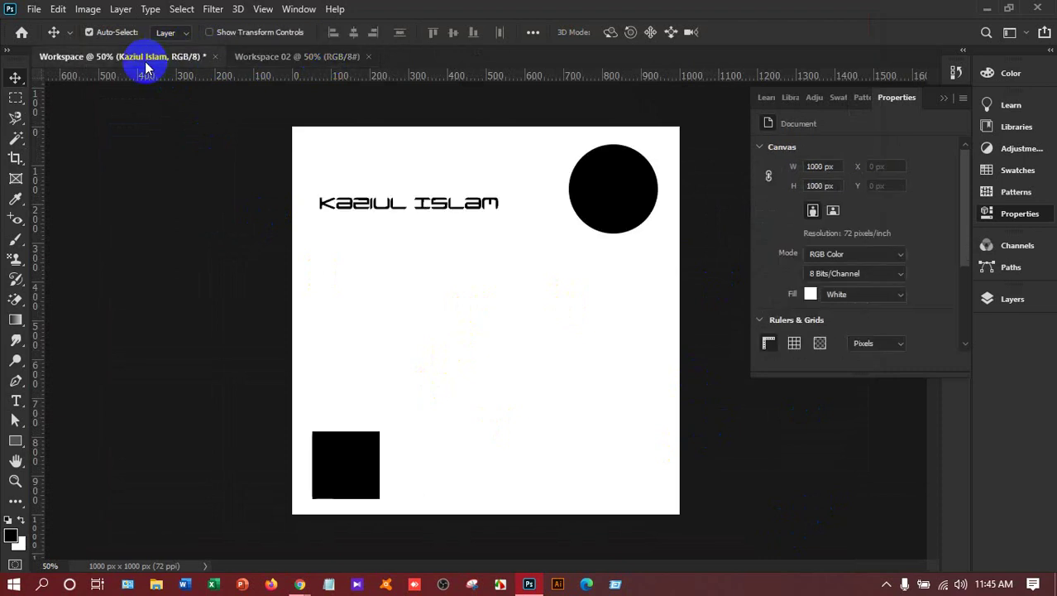
left_click_drag(609, 193, 318, 60)
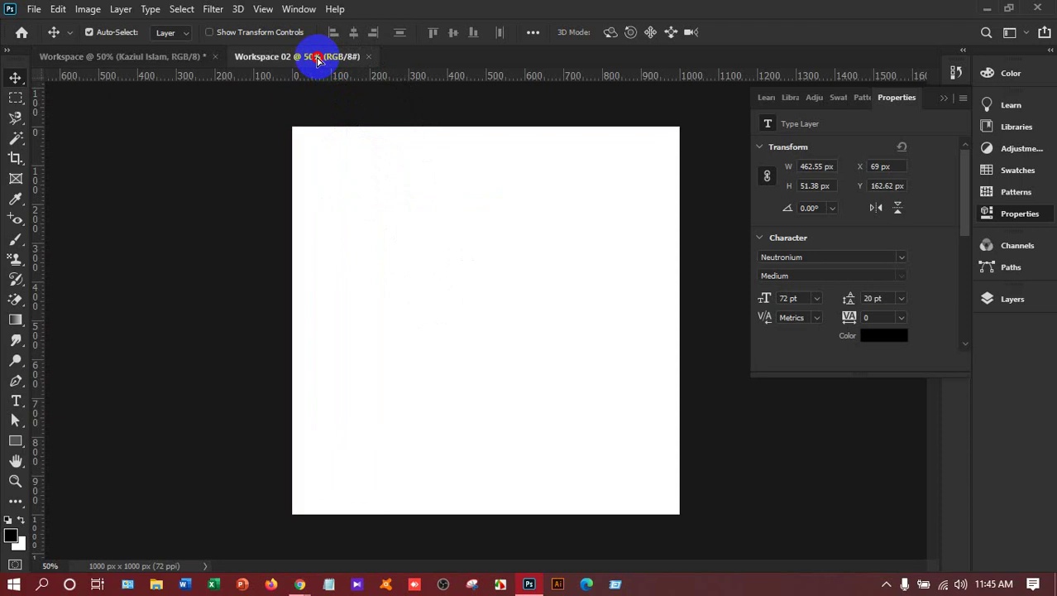
left_click_drag(318, 60, 451, 335)
left_click(471, 373)
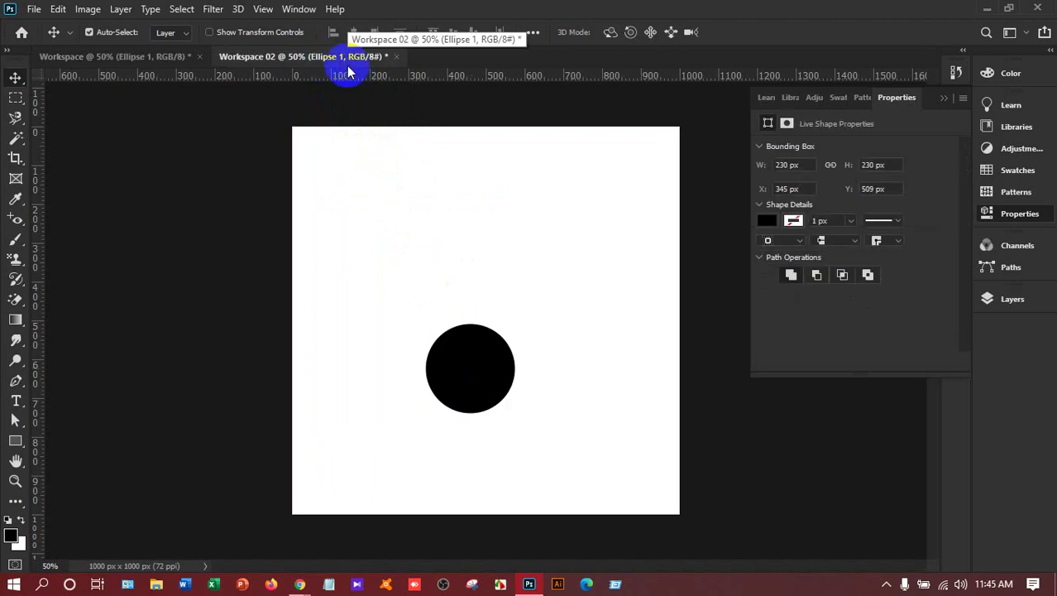
Drag the name text from Workspace into Workspace 02
left_click(187, 56)
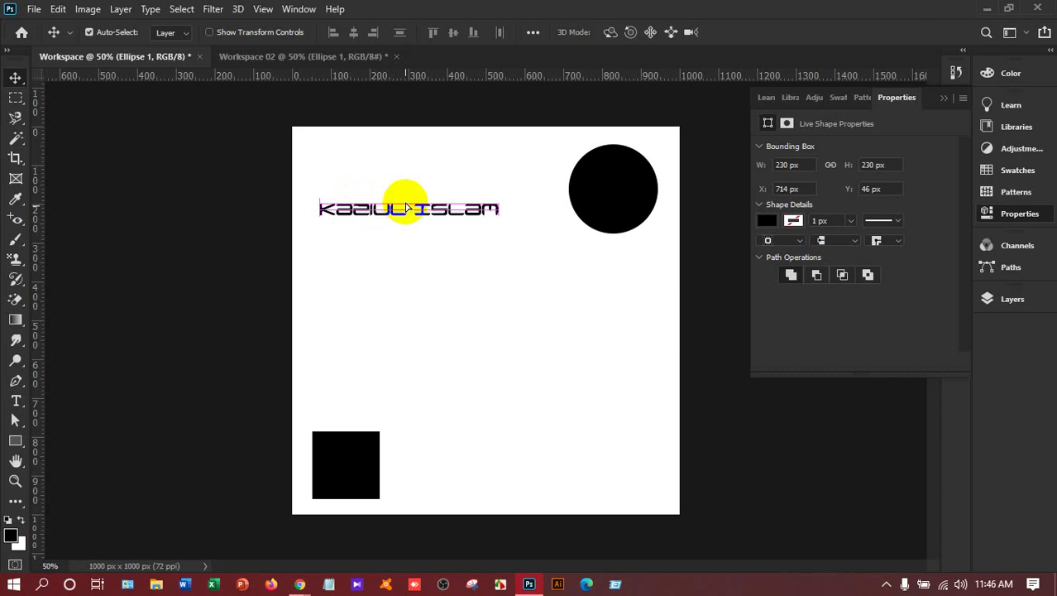
left_click_drag(389, 208, 464, 251)
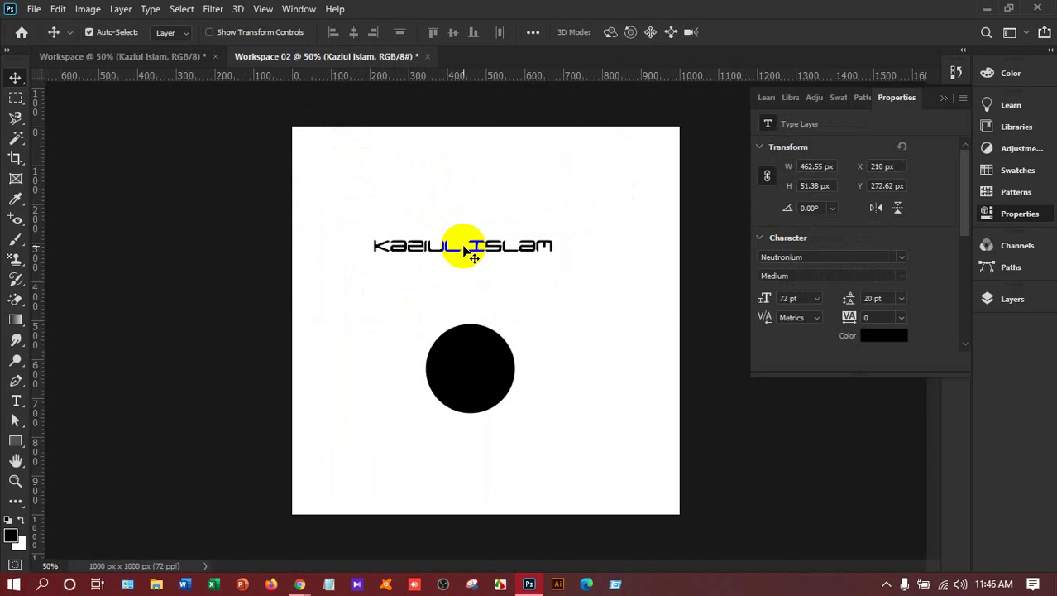
left_click(156, 58)
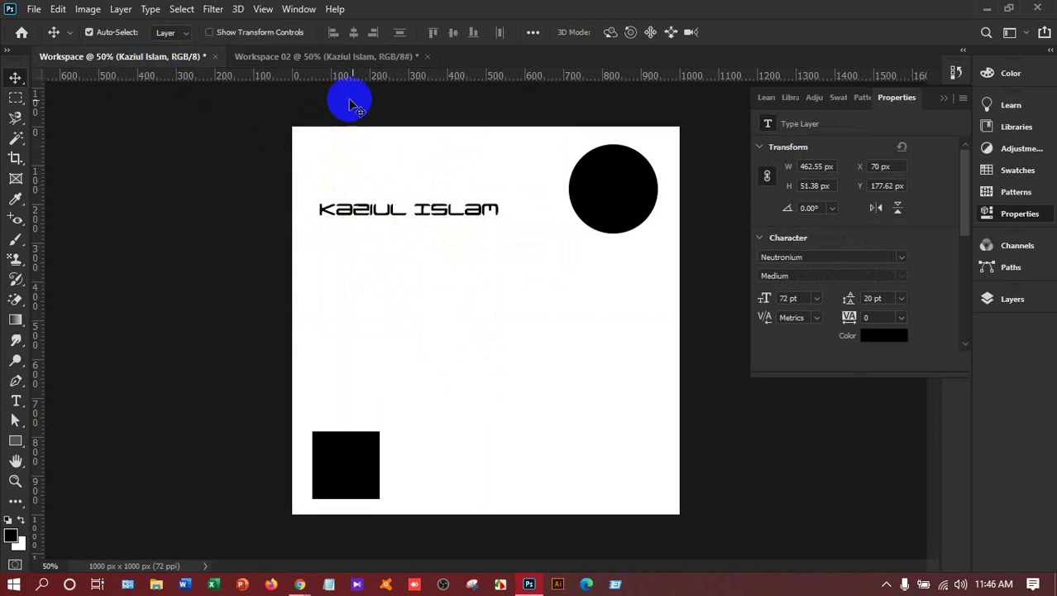
Float the Workspace and Workspace 02 windows side by side
left_click_drag(314, 58, 527, 130)
left_click_drag(177, 53, 209, 134)
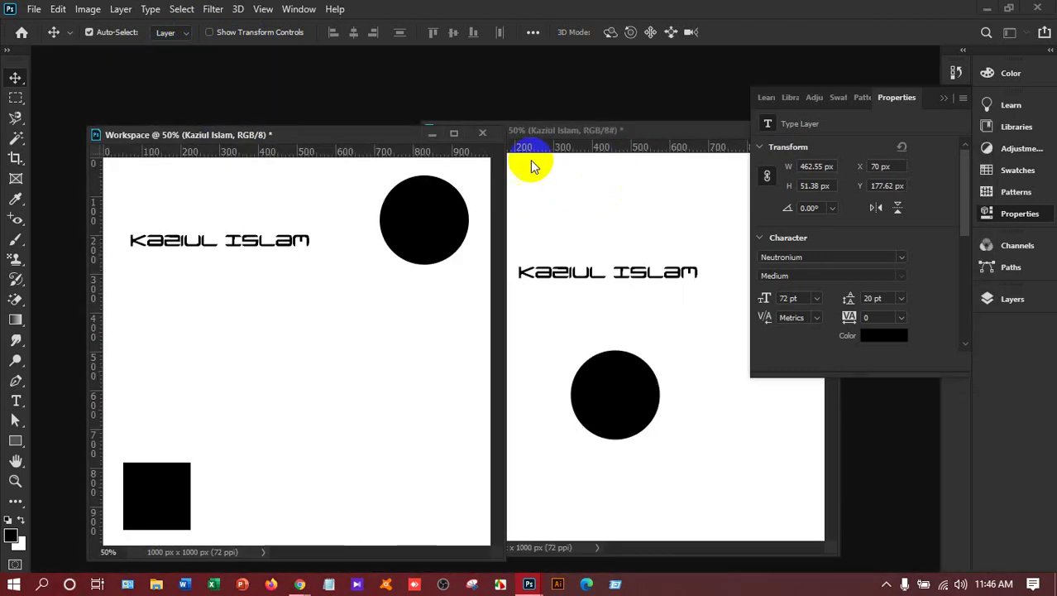
left_click_drag(349, 135, 288, 122)
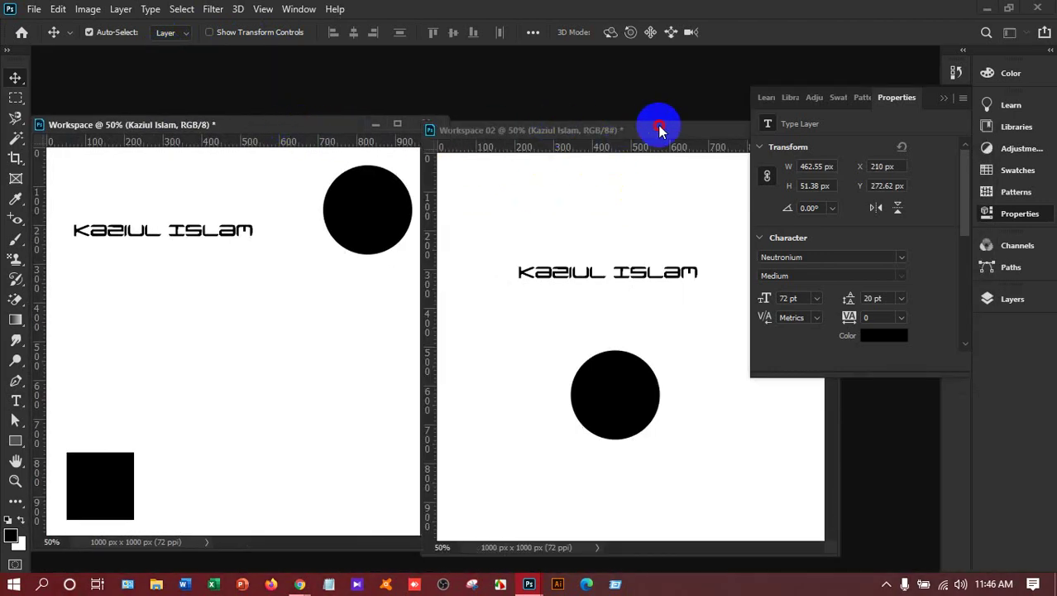
left_click_drag(579, 126, 609, 126)
Copy the circle and black square into Workspace 02, then dock both windows back as tabs
left_click_drag(402, 187, 637, 236)
left_click(104, 488)
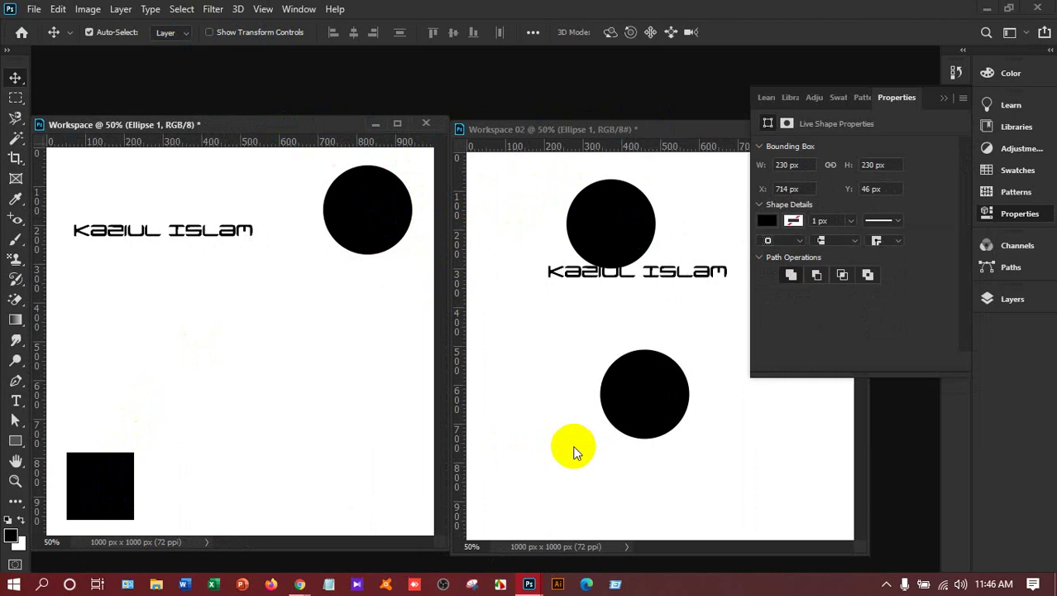
left_click_drag(116, 510, 574, 474)
left_click(131, 456)
left_click_drag(302, 135, 303, 57)
left_click_drag(503, 130, 403, 55)
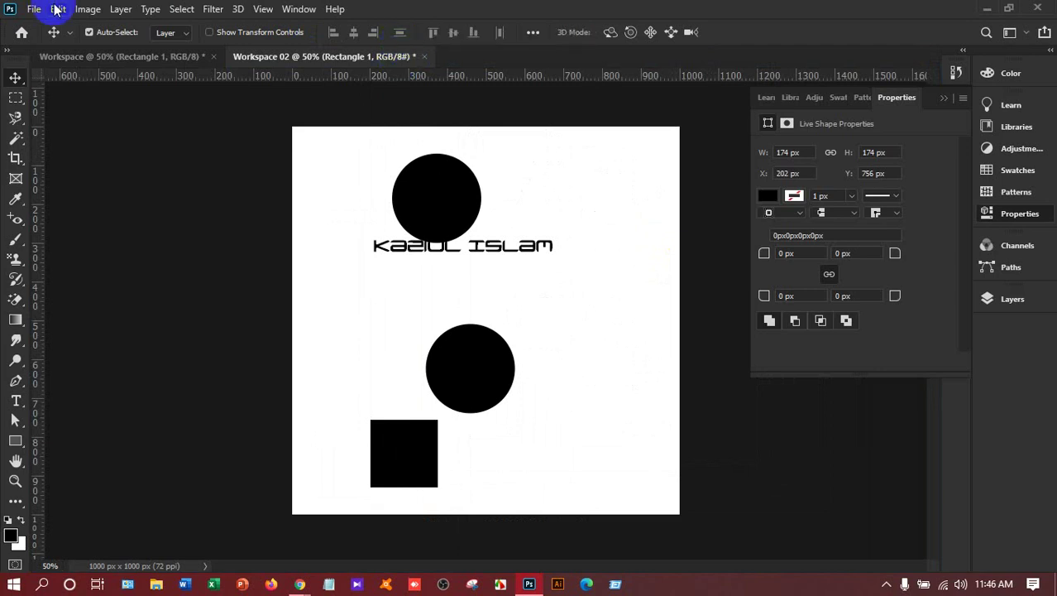
Bring up the Open dialog and browse to F: > Graphic Design > Class Contents > Photoshop
double_click(262, 163)
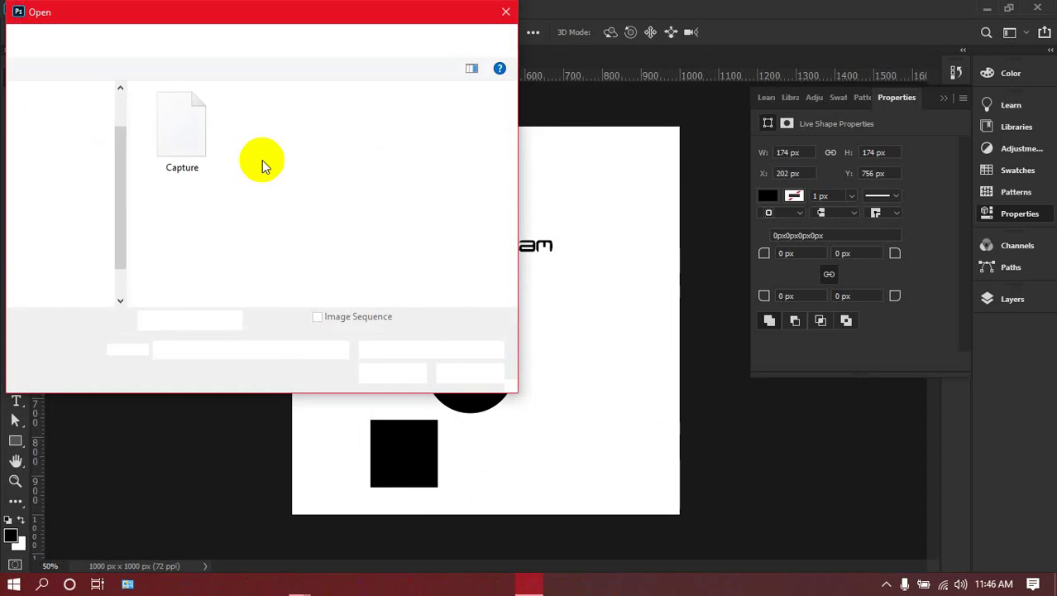
left_click(128, 225)
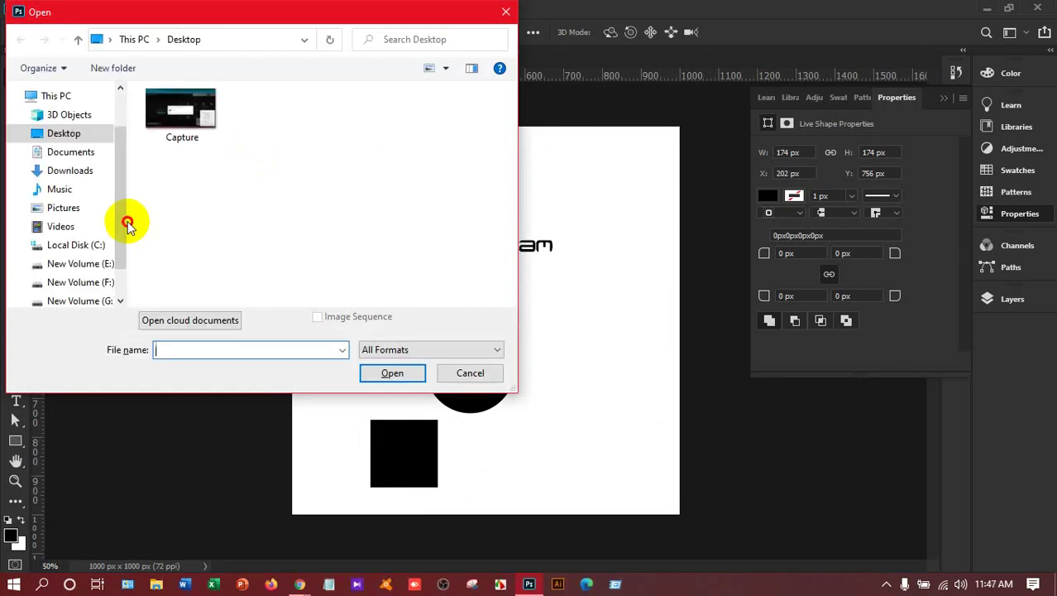
scroll(118, 237, "down", 1)
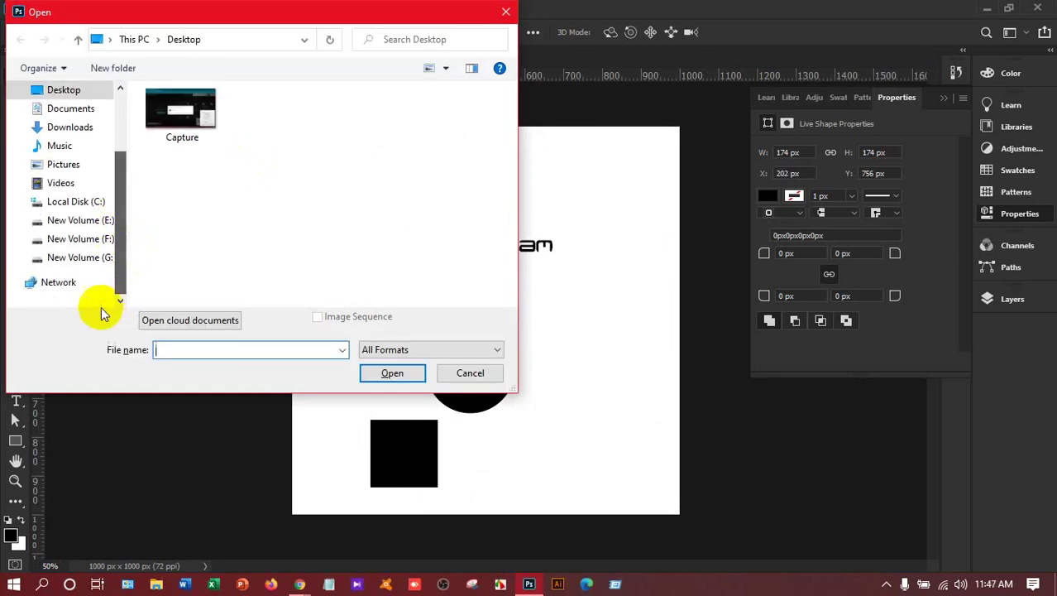
left_click(91, 241)
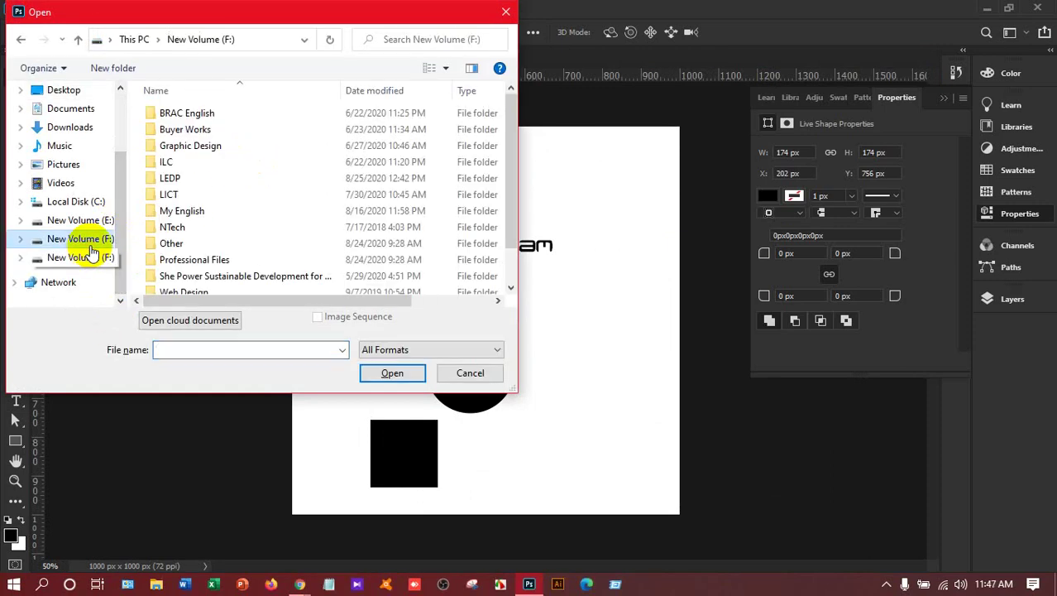
double_click(173, 148)
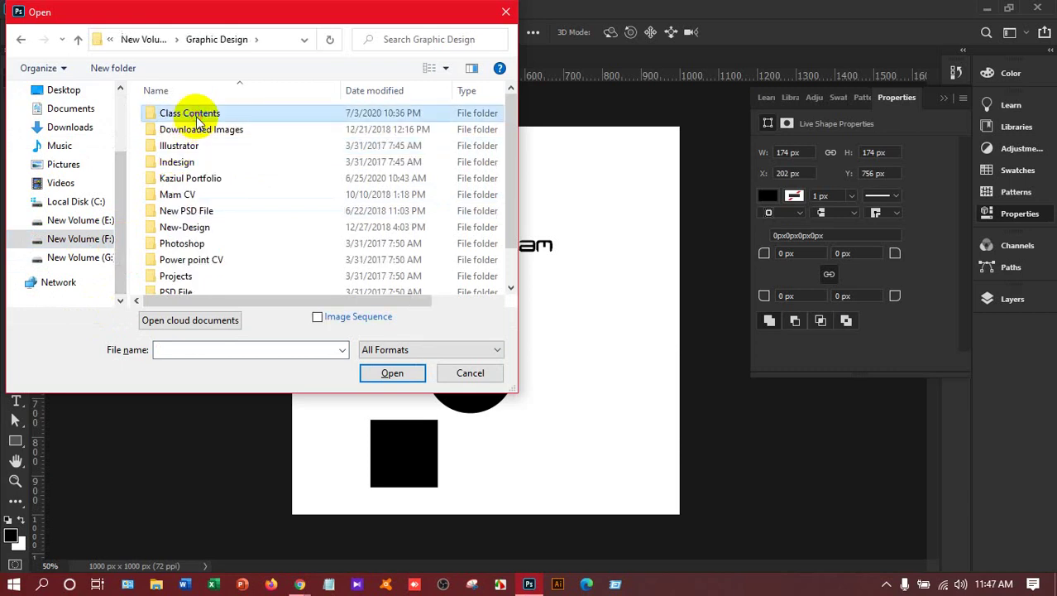
double_click(198, 121)
double_click(196, 213)
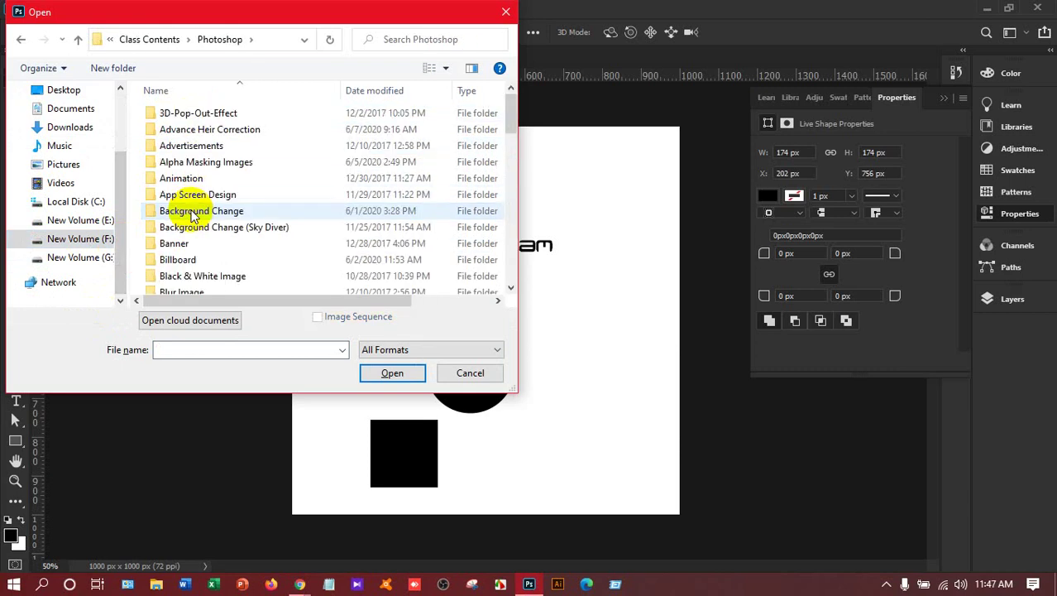
Open men-model-man-suit-hd-wallpaper-preview.jpg from the Human Images folder
scroll(192, 215, "down", 5)
left_click(189, 126)
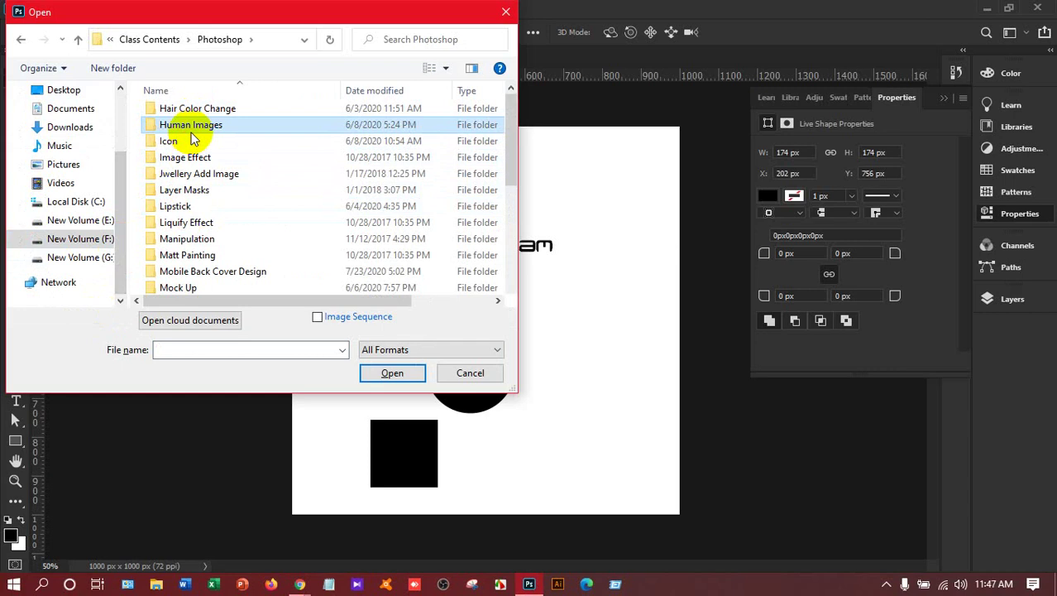
double_click(191, 133)
scroll(192, 141, "down", 2)
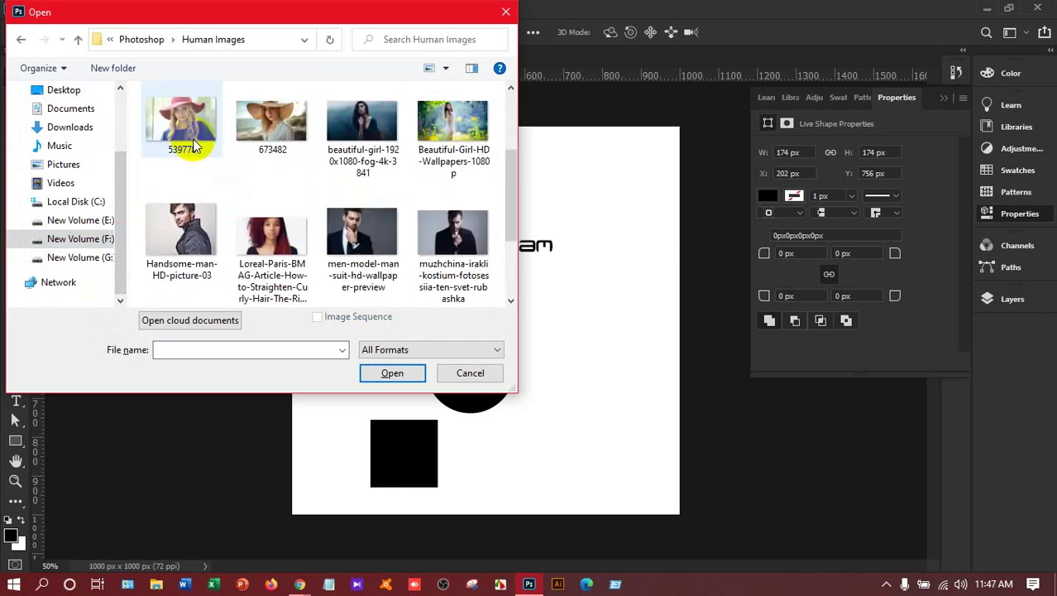
left_click(362, 236)
left_click(388, 371)
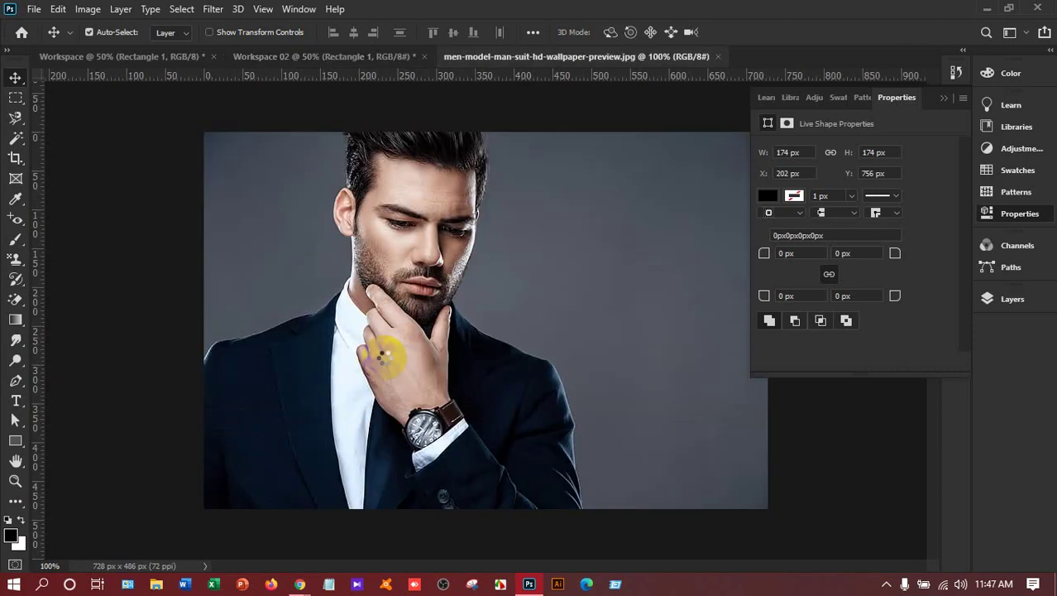
Drag a copy of the man-in-suit photo onto the Workspace 02 canvas as Layer 1
left_click(383, 356)
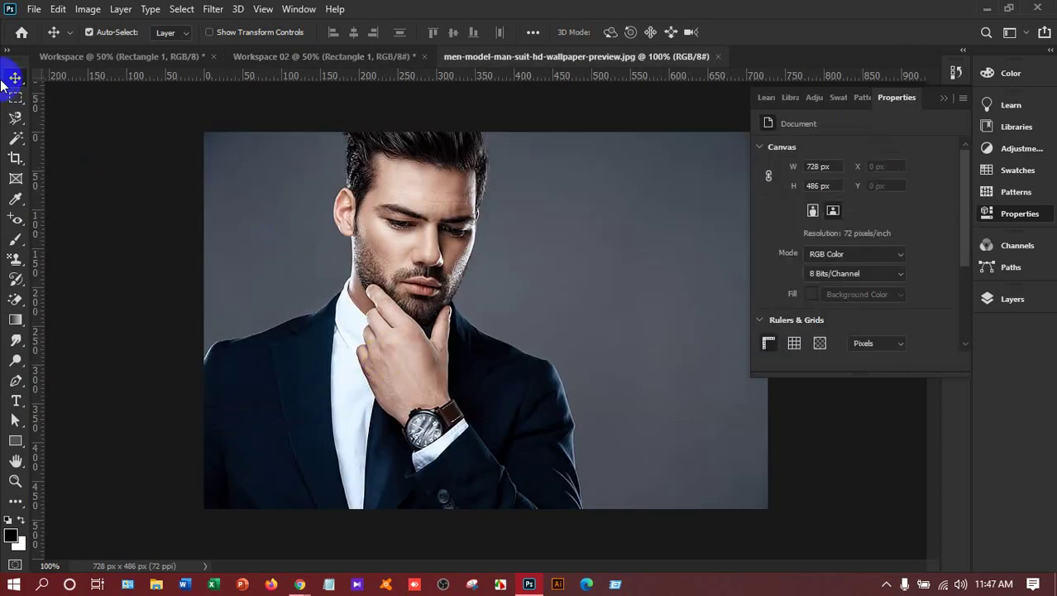
left_click_drag(567, 302, 493, 362)
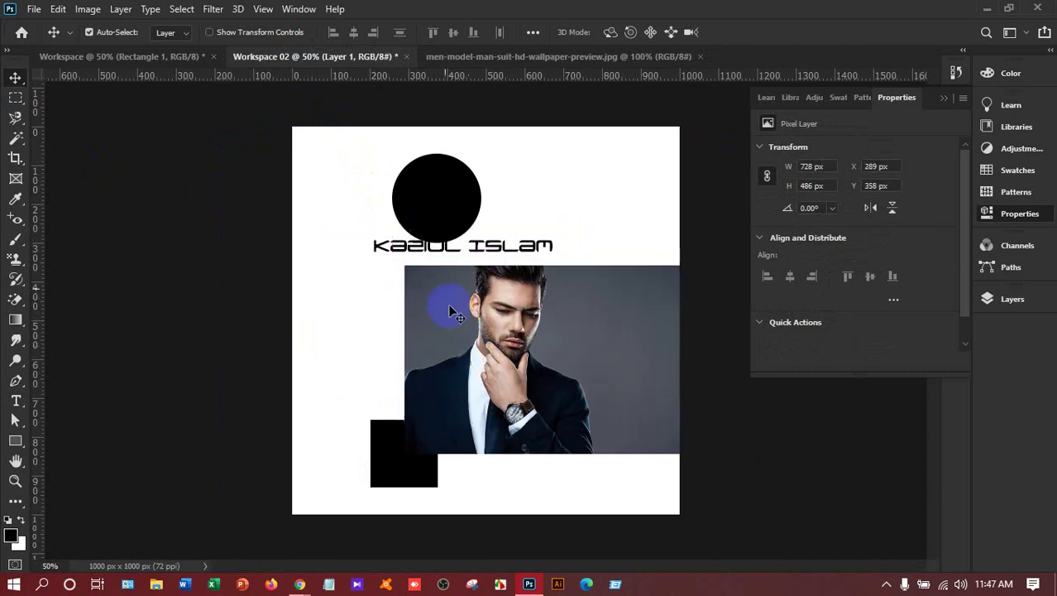
left_click(463, 57)
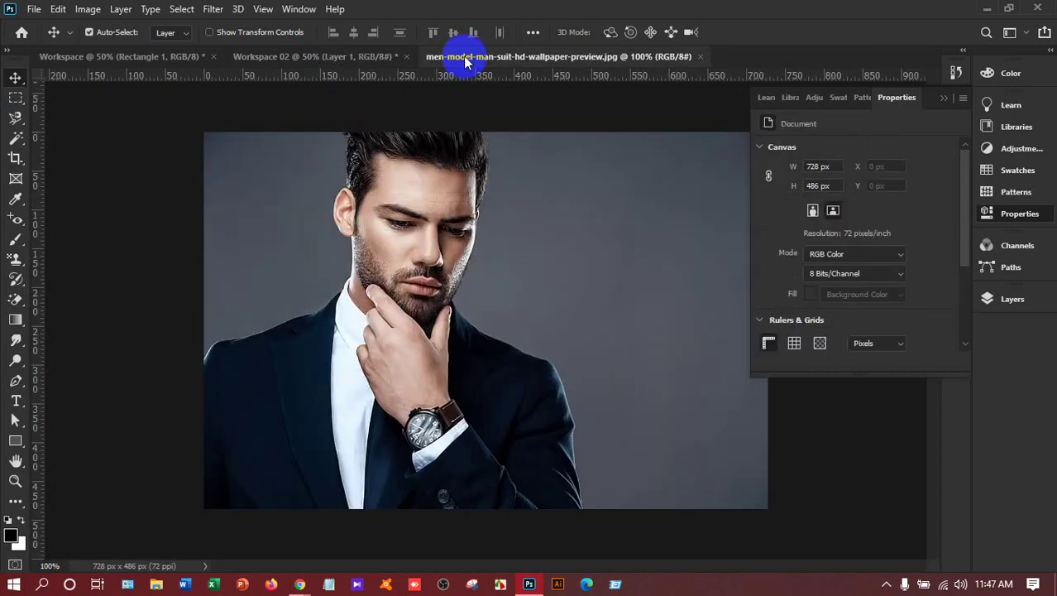